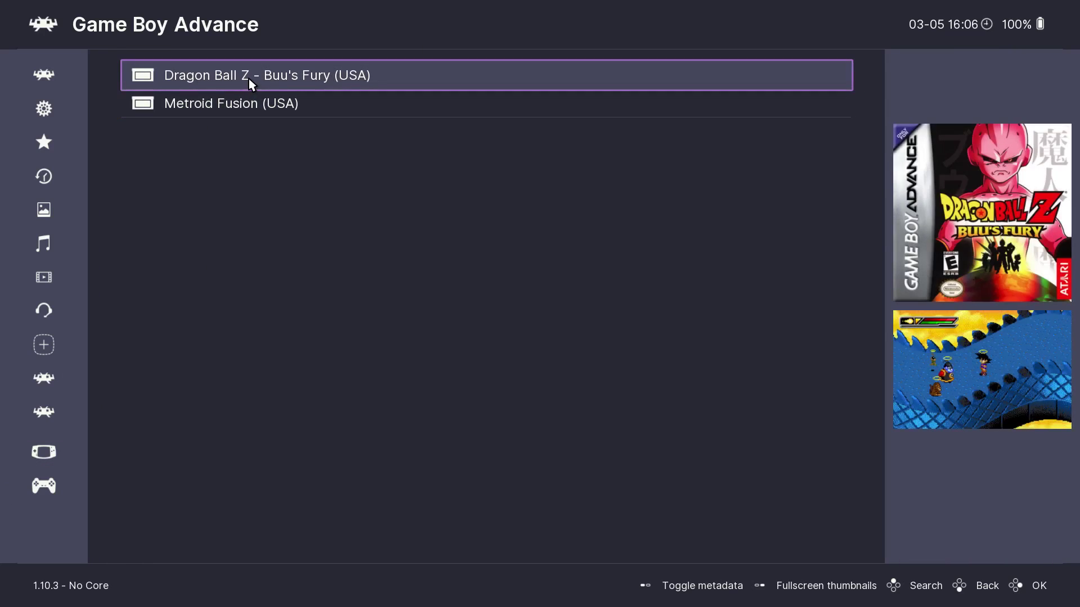
# Step: Open RetroArch's Directory settings and check the folder used for System/BIOS
pyautogui.press('BackSpace')
pyautogui.click(99, 115)
pyautogui.scroll(-2, 506, 309)
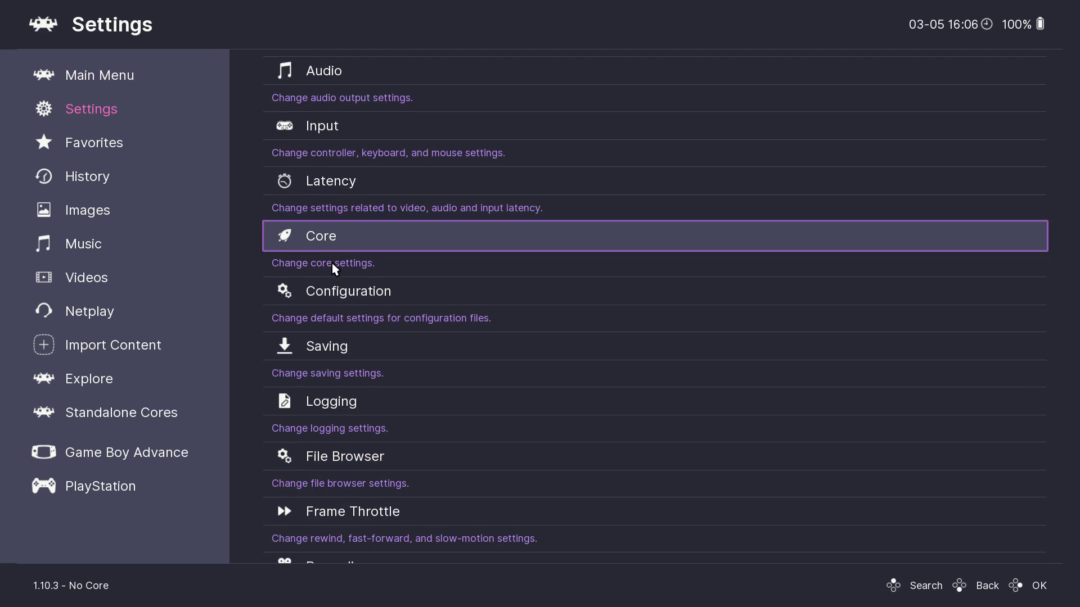
pyautogui.scroll(-11, 334, 278)
pyautogui.scroll(-12, 400, 448)
pyautogui.scroll(8, 352, 349)
pyautogui.click(360, 513)
pyautogui.click(822, 82)
pyautogui.rightClick(398, 87)
pyautogui.press('Escape')
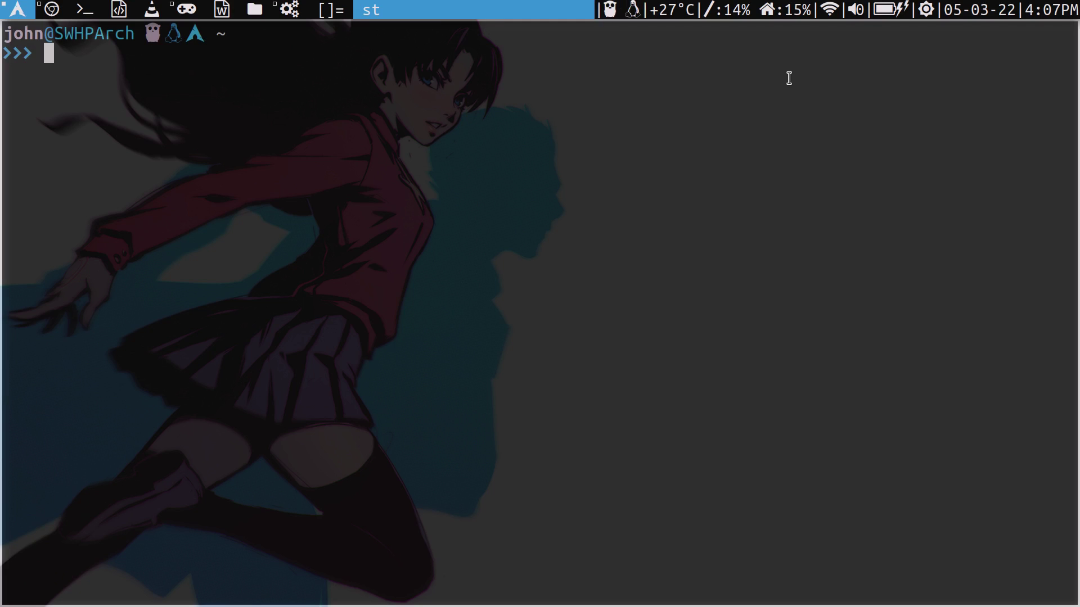
# Step: Switch to the terminal and open .config/retroarch/retroarch.cfg in nano
pyautogui.write('cd .')
pyautogui.press('BackSpace')
pyautogui.press('BackSpace')
pyautogui.press('BackSpace')
pyautogui.press('BackSpace')
pyautogui.press('Up')
pyautogui.press('Return')
# Step: Search the configuration file for "bios" and for occurrences of "system"
pyautogui.hotkey('ctrl', 'w')
pyautogui.write('bios')
pyautogui.press('Return')
pyautogui.hotkey('ctrl', 'w')
pyautogui.write('system')
pyautogui.press('Return')
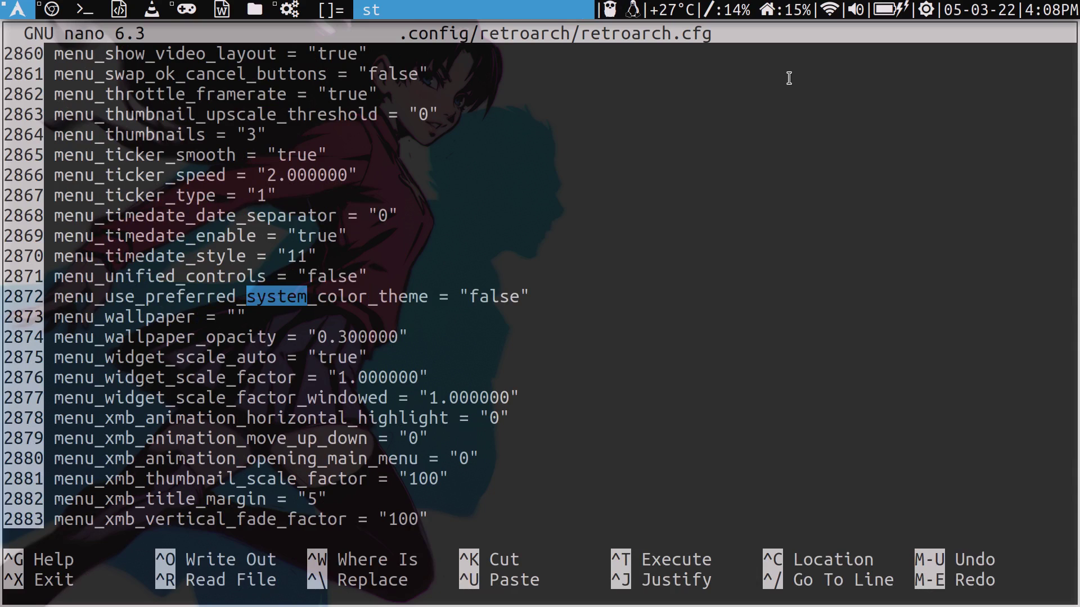
pyautogui.hotkey('ctrl', 'w')
pyautogui.press('Return')
# Step: Check the System/BIOS path in RetroArch's Directory settings and close the configuration file in nano
pyautogui.press('super+5')
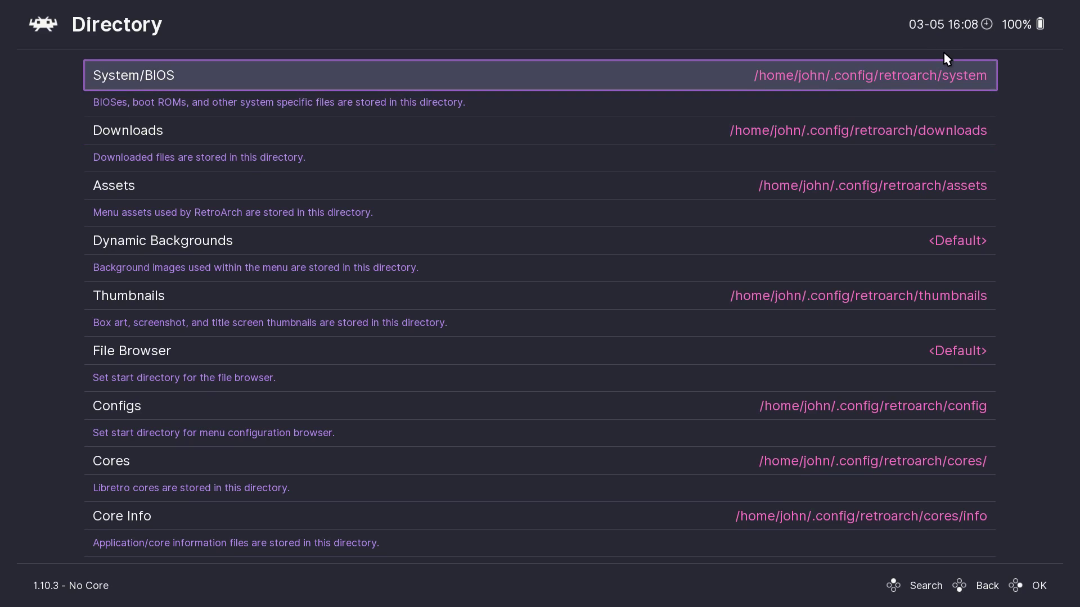
pyautogui.hotkey('alt', 'Tab')
pyautogui.hotkey('ctrl', 'x')
# Step: Switch to RetroArch and back out of the Directory settings
pyautogui.hotkey('alt', 'Tab')
pyautogui.press('BackSpace')
pyautogui.press('BackSpace')
pyautogui.press('Escape')
# Step: Switch to the terminal, change to the .config/retroarch/ directory and list its contents
pyautogui.press('super+1')
pyautogui.write('cd .config/retroarch/')
pyautogui.press('Return')
pyautogui.write('ls')
pyautogui.press('Return')
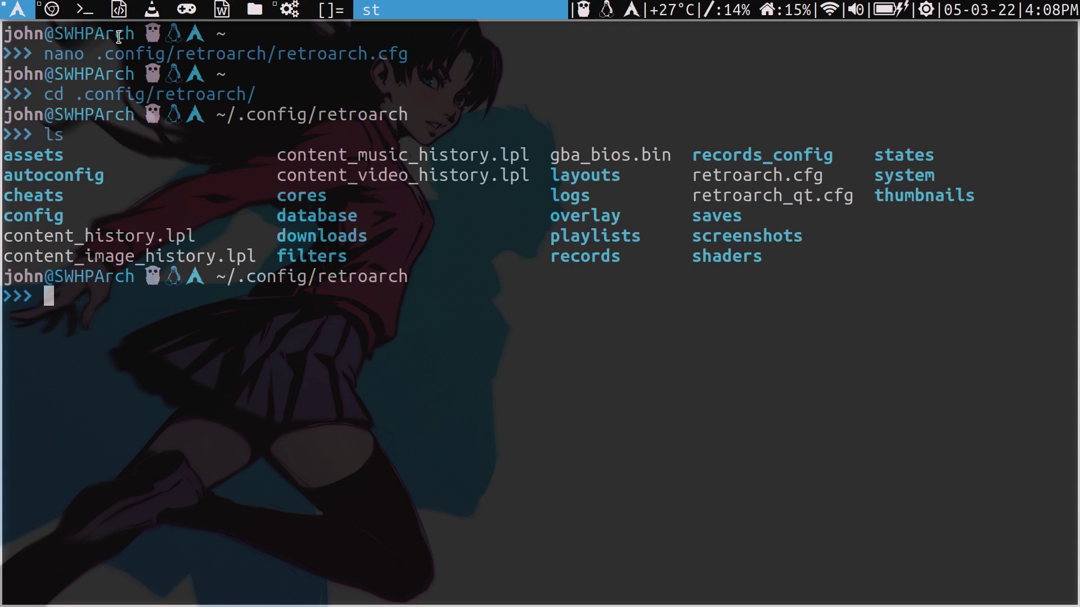